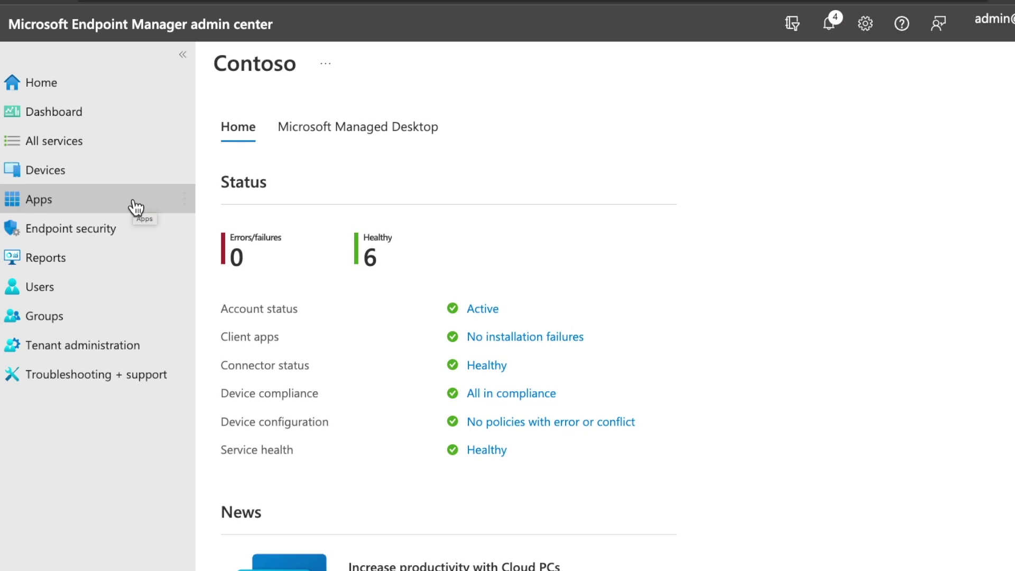
From Apps > macOS, begin adding a new app of type macOS app (DMG).
left_click(136, 205)
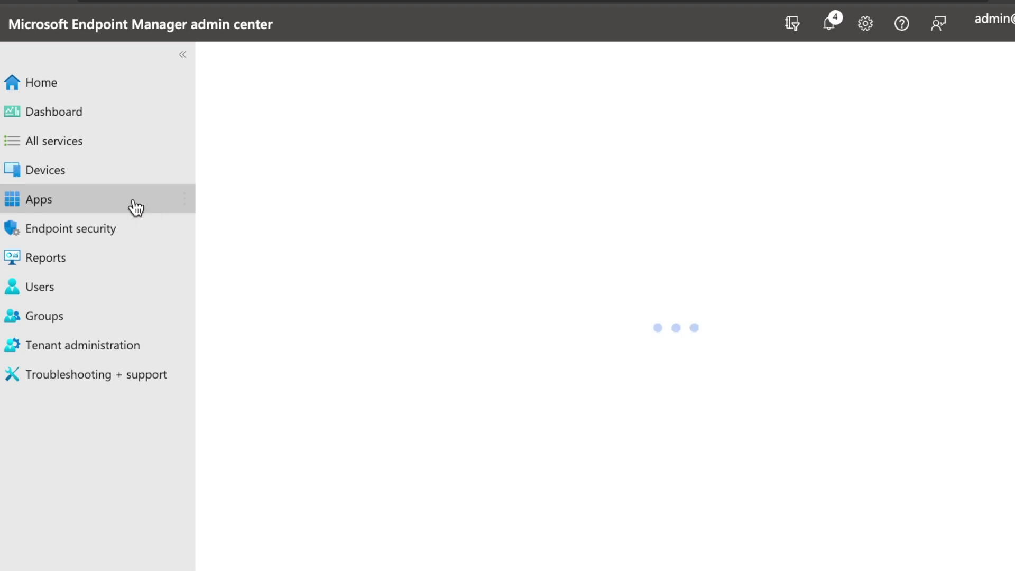
left_click(276, 353)
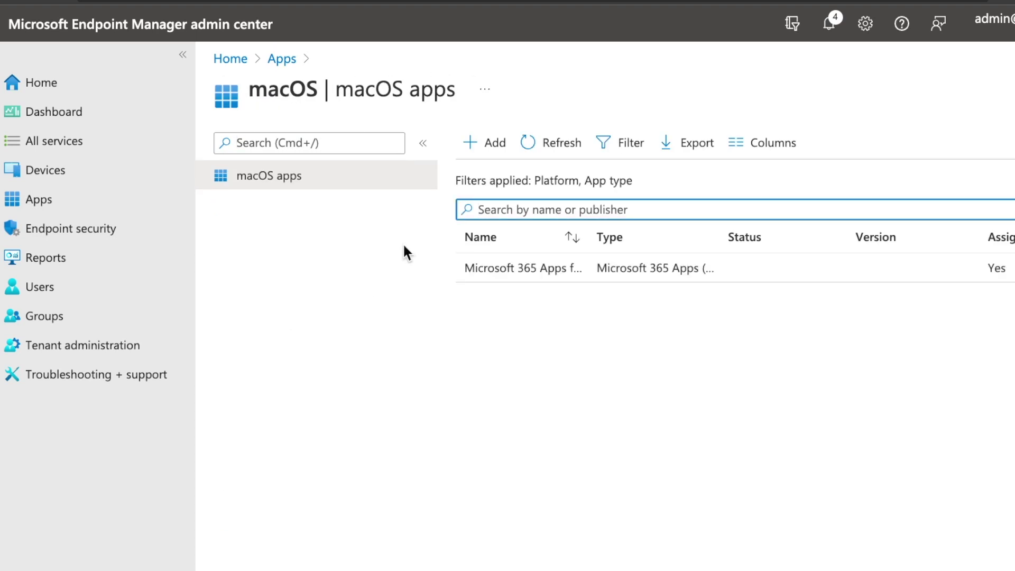
left_click(483, 150)
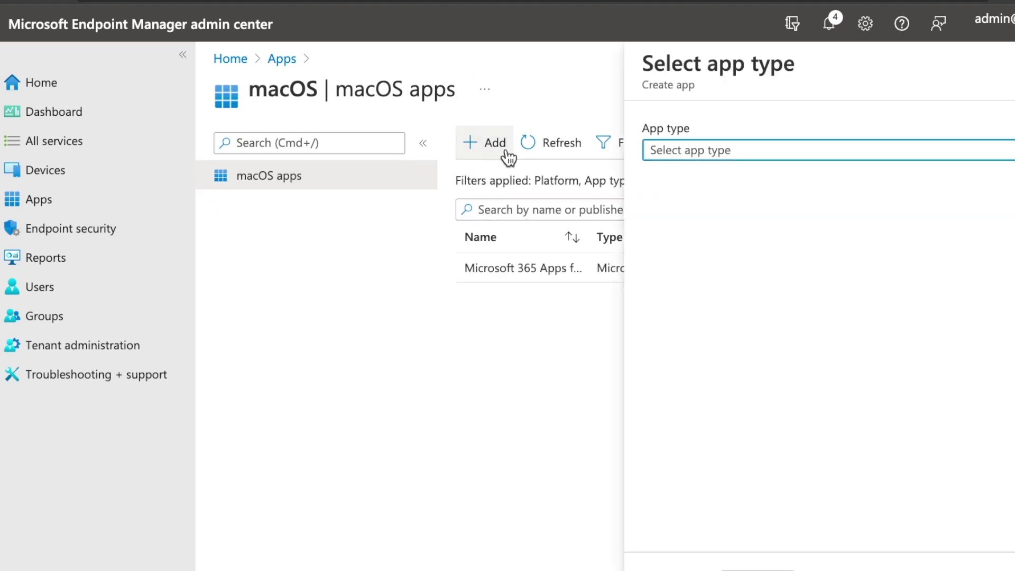
left_click(872, 156)
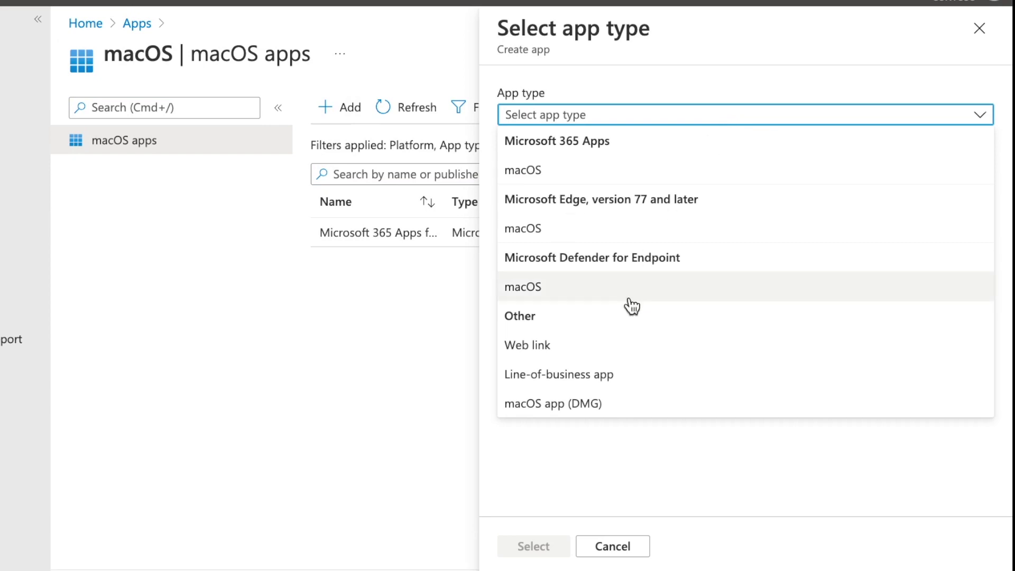
left_click(610, 409)
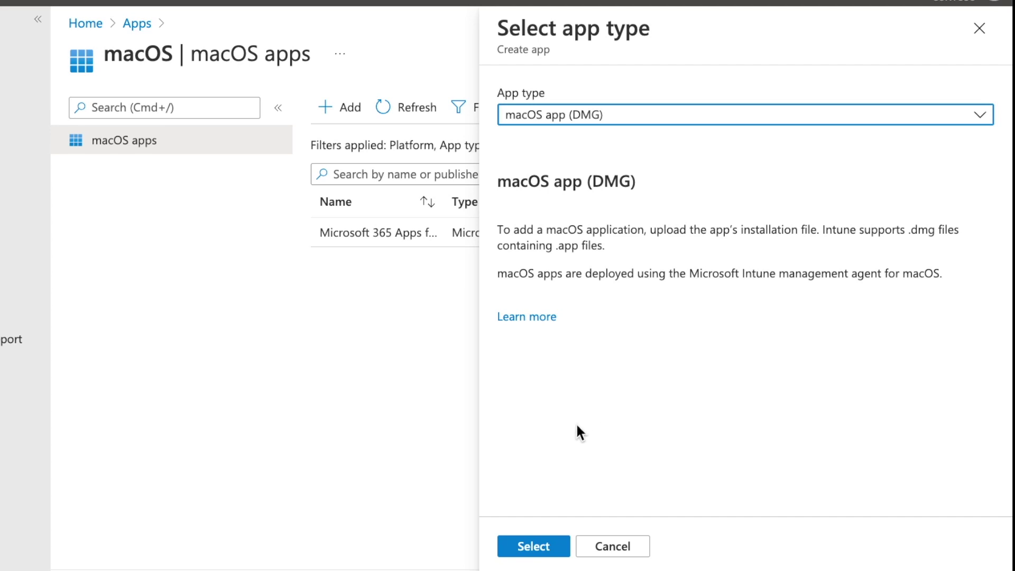
left_click(532, 546)
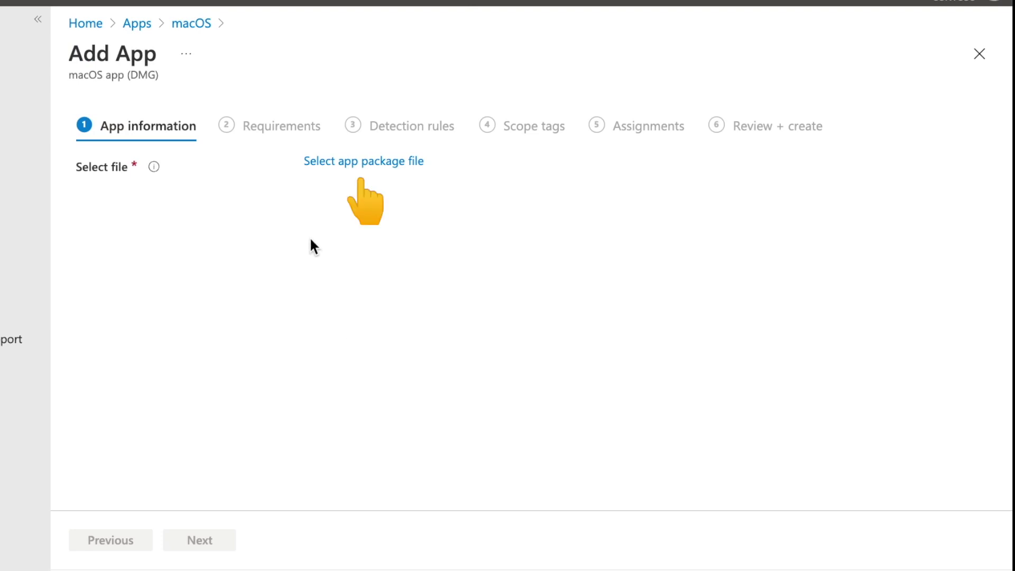
Attach blender-3.0.1-macos-arm64.dmg from the Mac as the app package file.
left_click(351, 162)
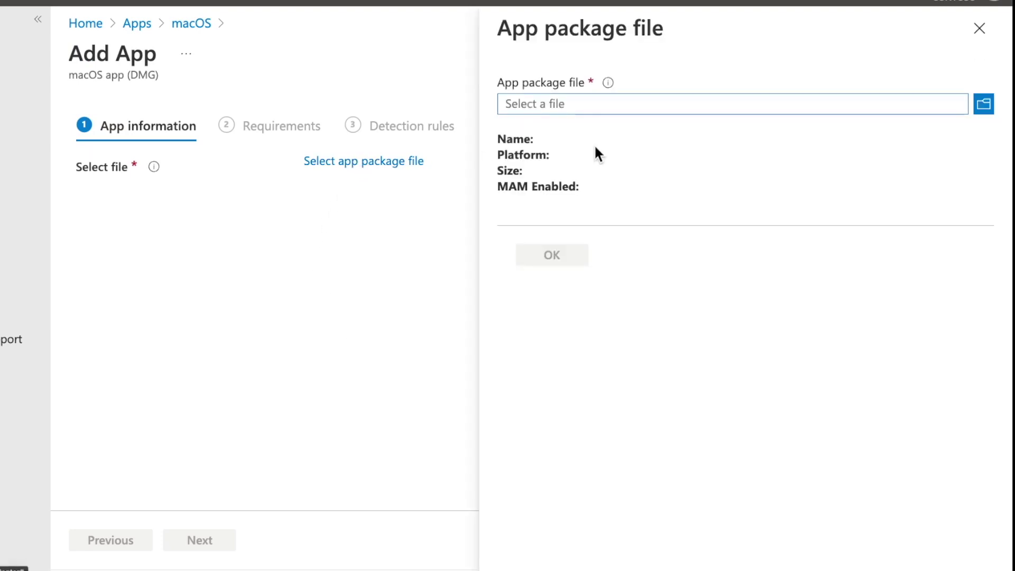
left_click(986, 108)
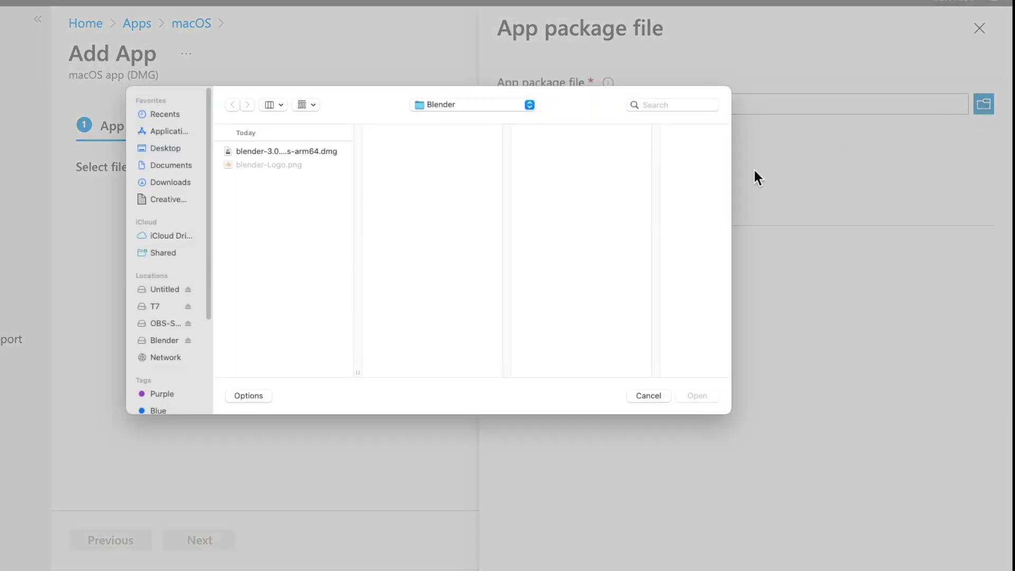
left_click(285, 152)
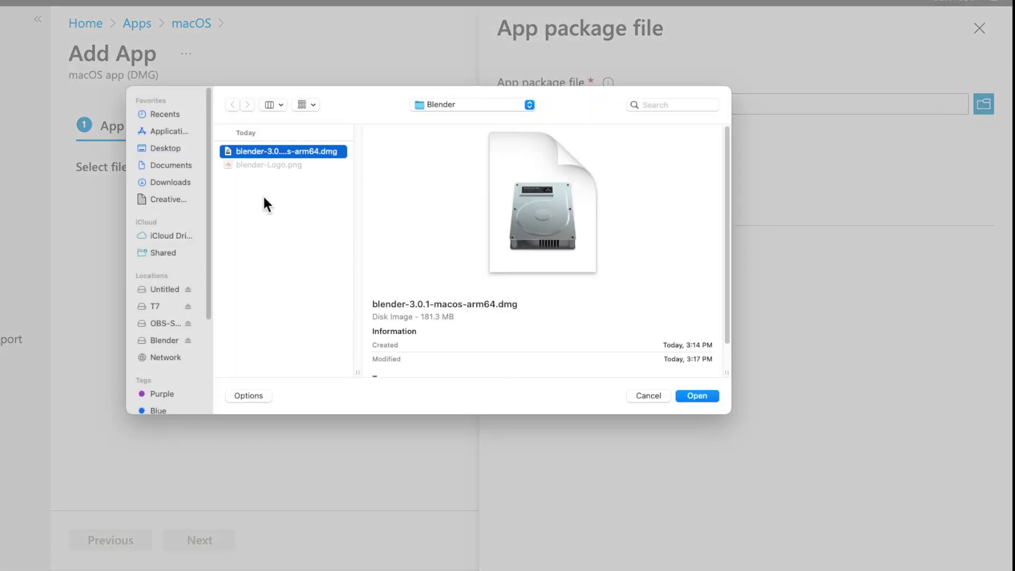
left_click(696, 396)
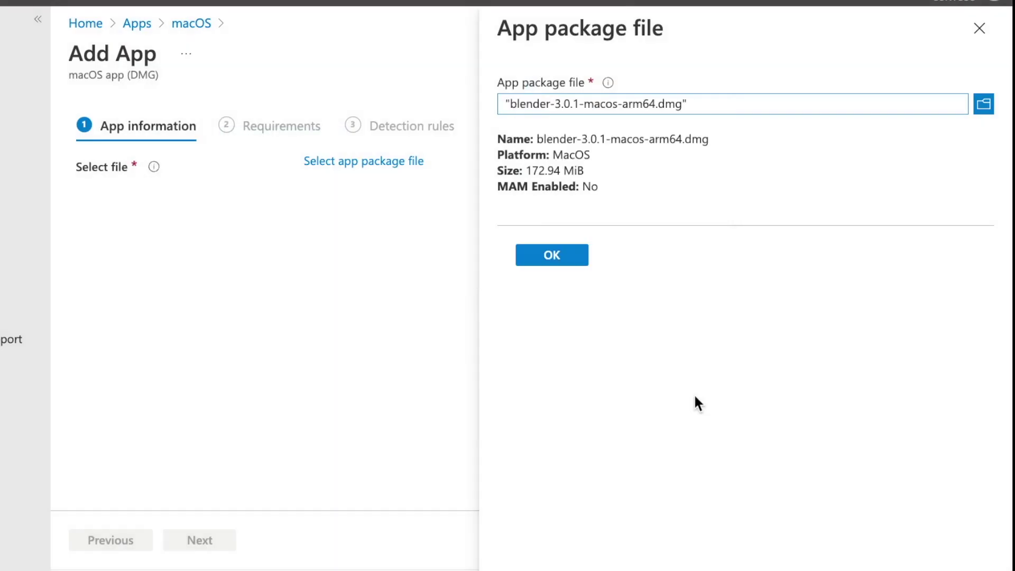
left_click(552, 256)
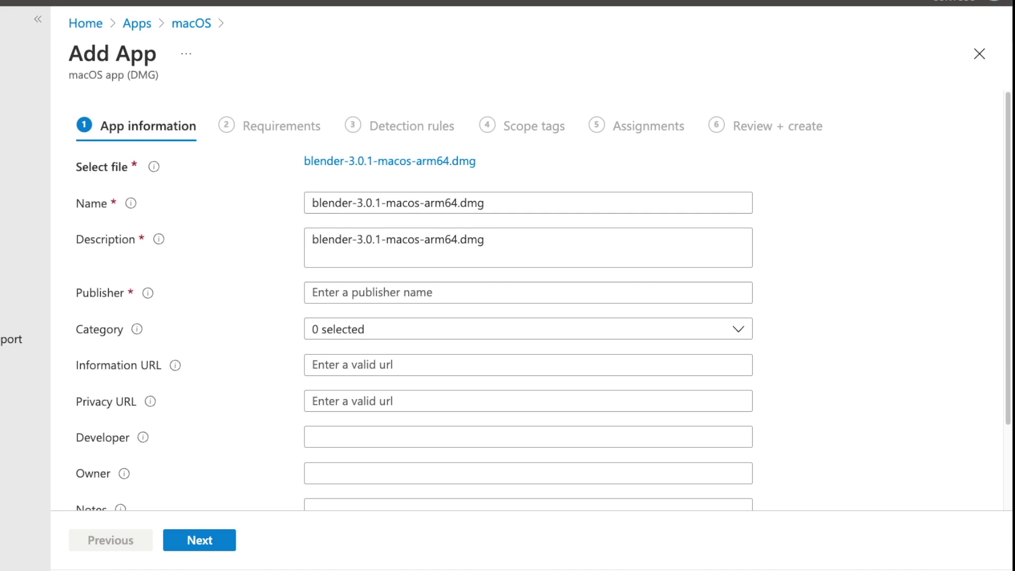
Name the app 'Blender 3.0.1', describe it 'Blender 3.0.1 for Apple Silicon', publisher 'Blender'.
triple_click(498, 200)
type("Blender 3.0.1")
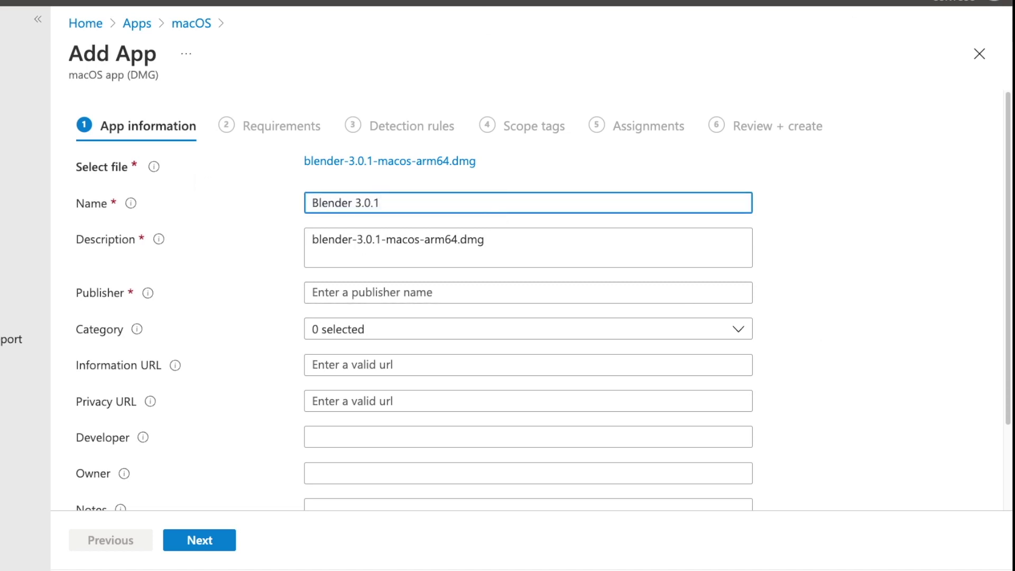
triple_click(506, 242)
type("Blender 3.0.1 for Apple Silicon")
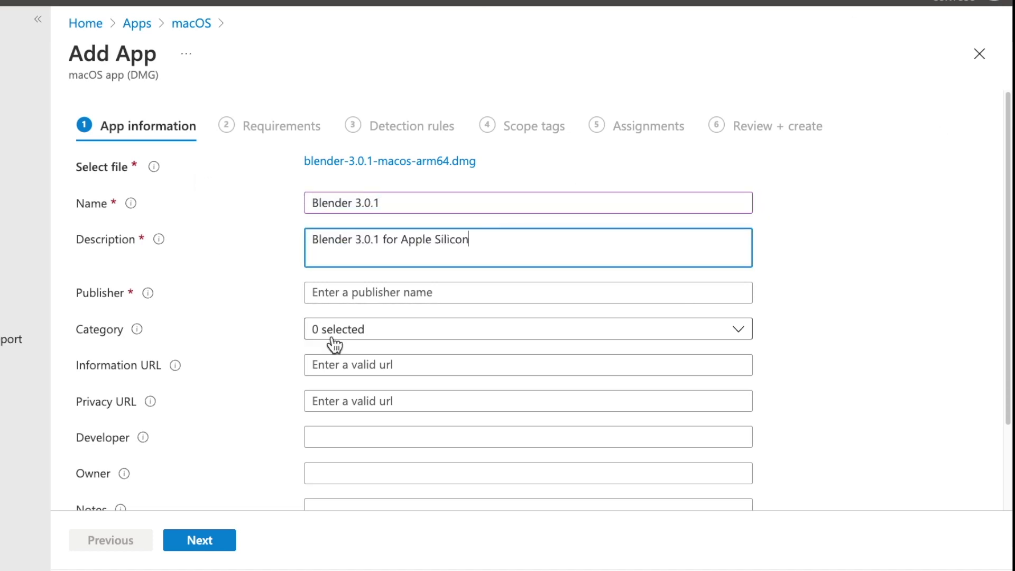
left_click(381, 295)
type("Blender")
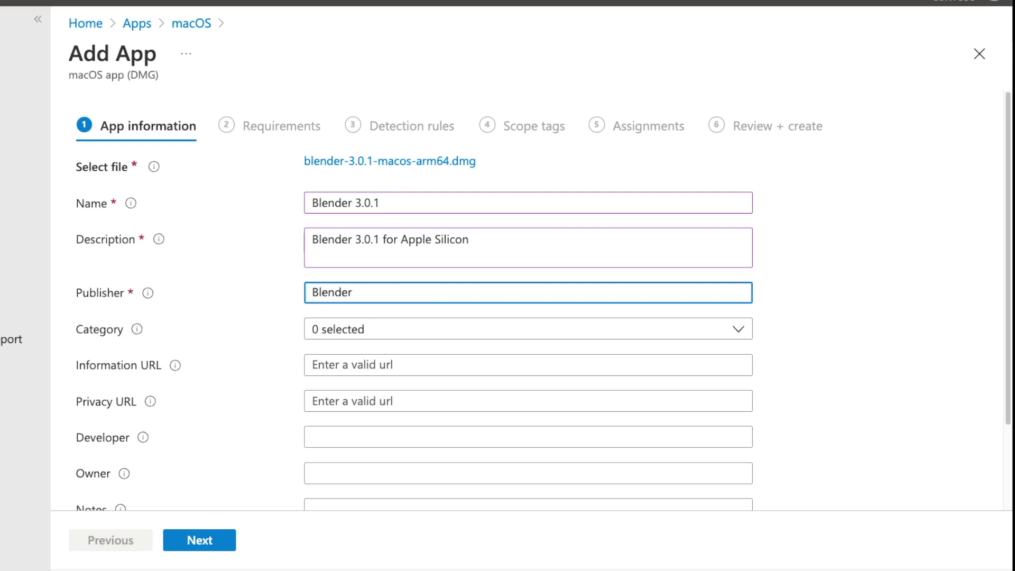
Put the app in the Development & Design category.
left_click(442, 346)
left_click(394, 216)
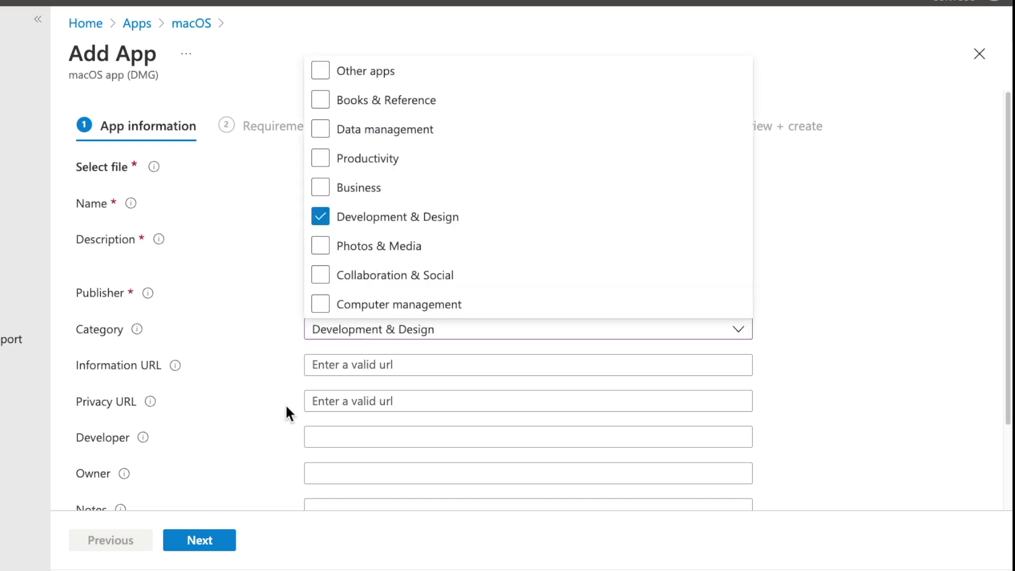
left_click(895, 391)
scroll(473, 431, "down", 1)
scroll(471, 425, "down", 2)
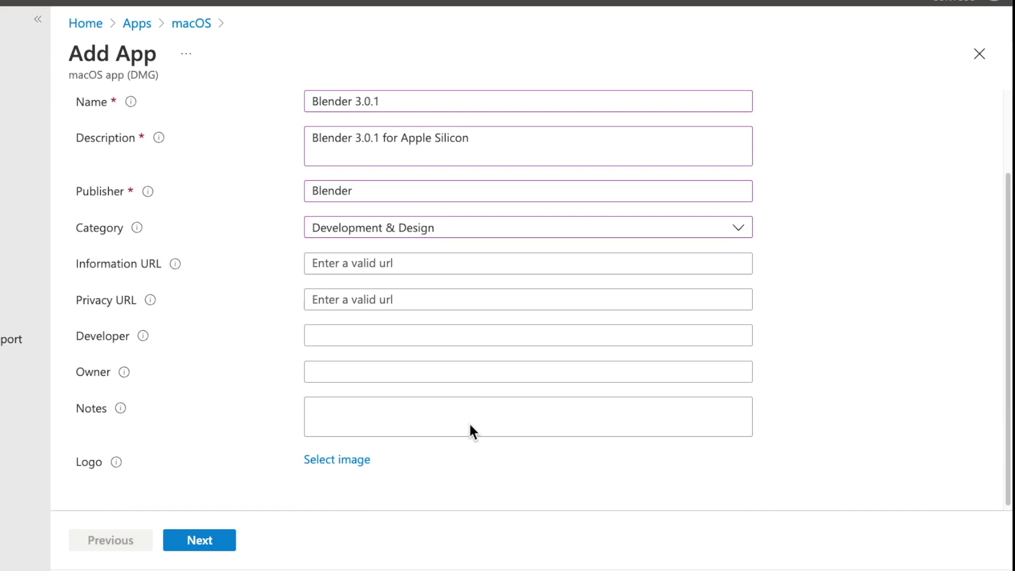
scroll(470, 429, "down", 1)
Upload blender-Logo.png as the app logo and continue to Requirements.
left_click(341, 459)
left_click(985, 113)
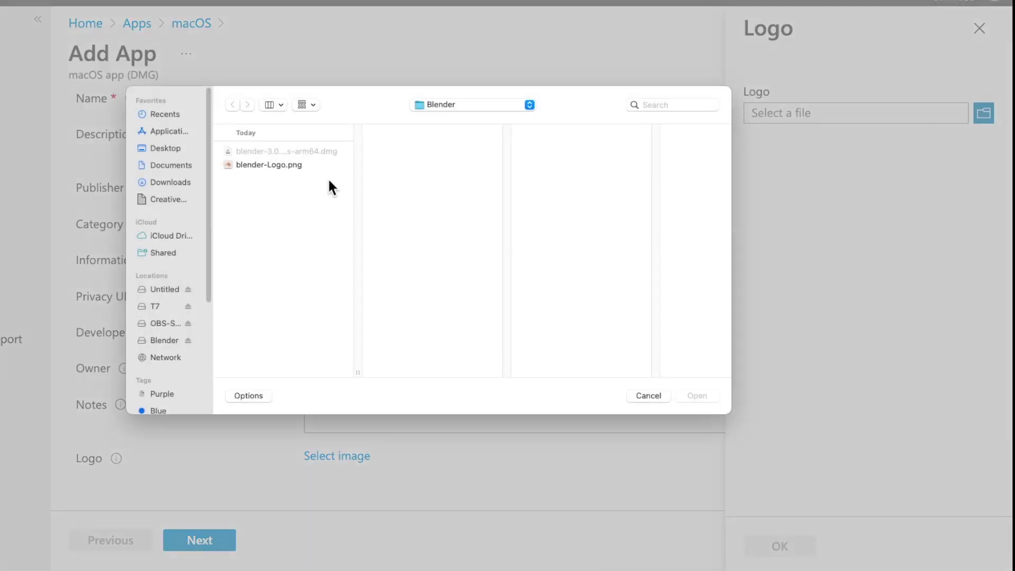
left_click(281, 164)
left_click(696, 394)
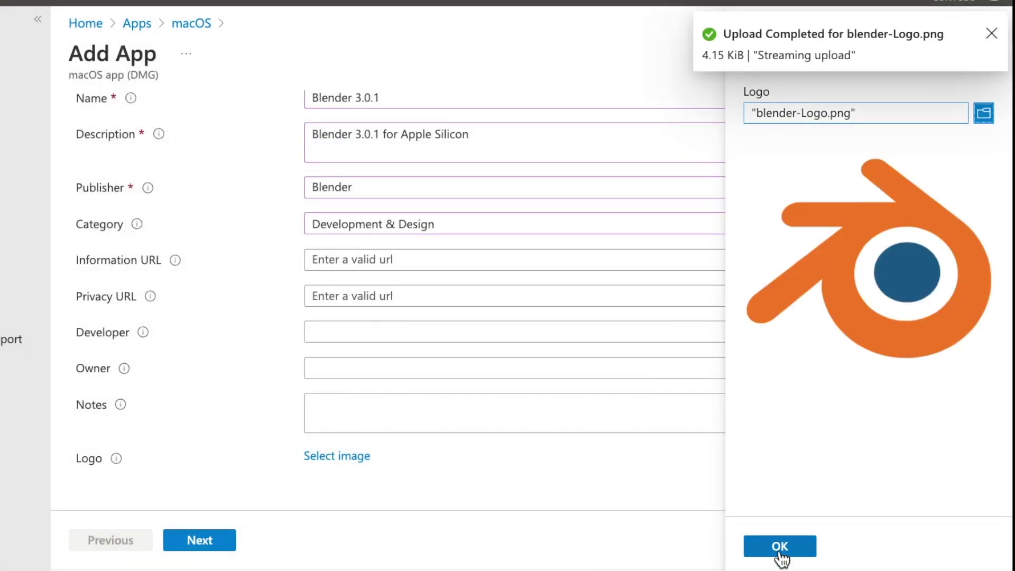
left_click(781, 550)
scroll(836, 439, "down", 2)
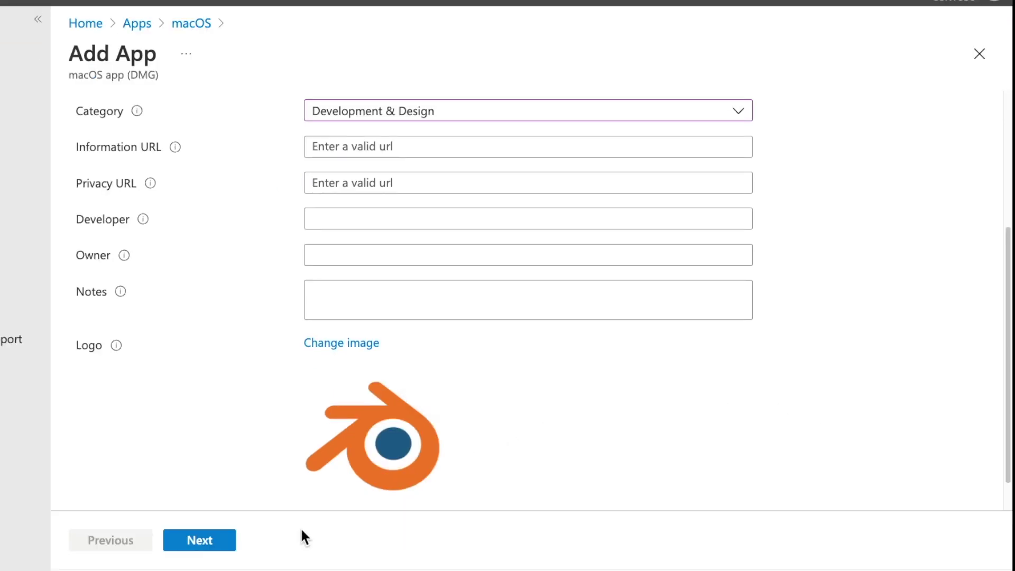
left_click(213, 541)
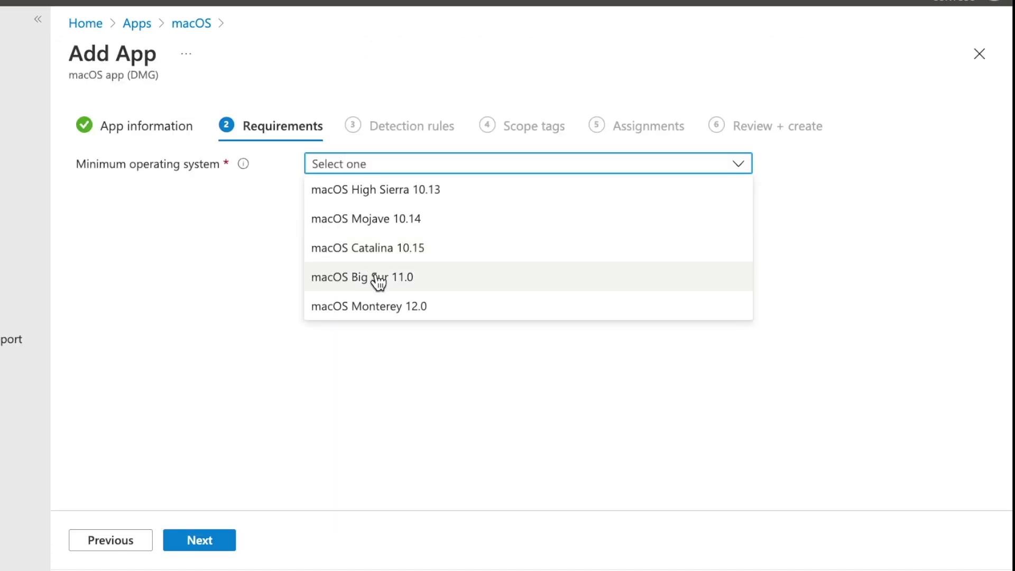
Set the minimum operating system to macOS Big Sur 11.0 and continue.
left_click(377, 276)
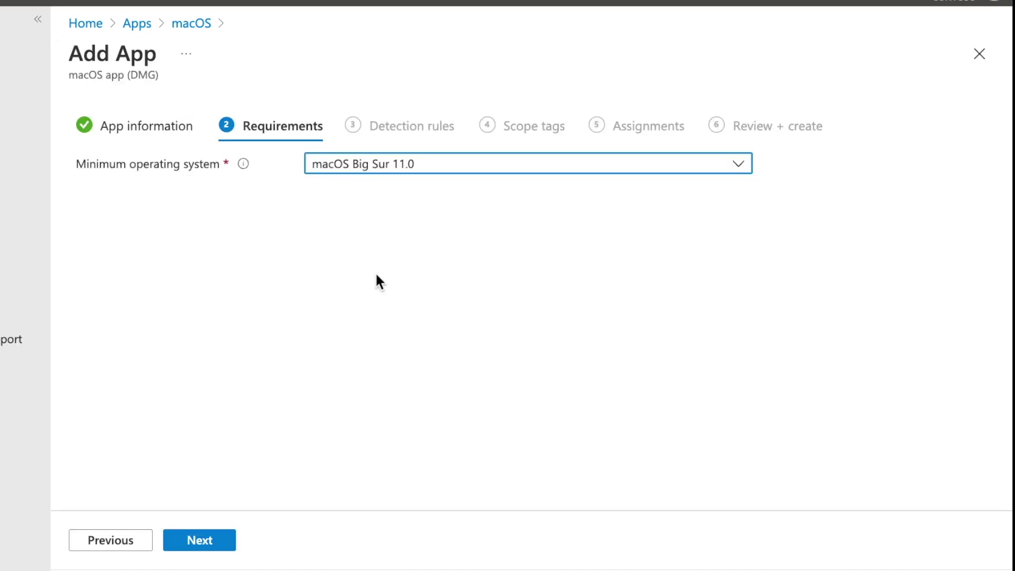
left_click(217, 541)
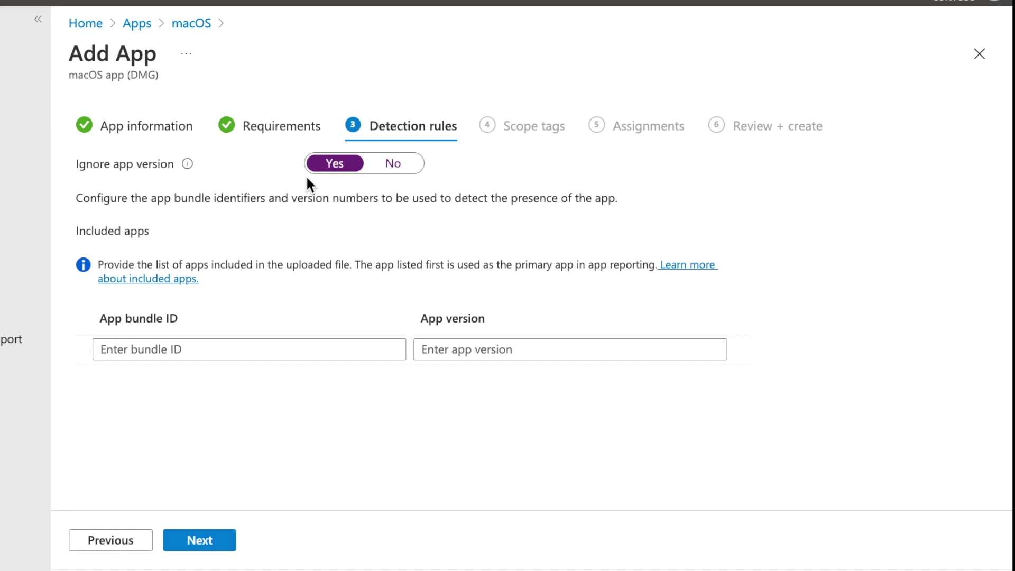
Turn the Ignore app version detection setting to No.
left_click(382, 169)
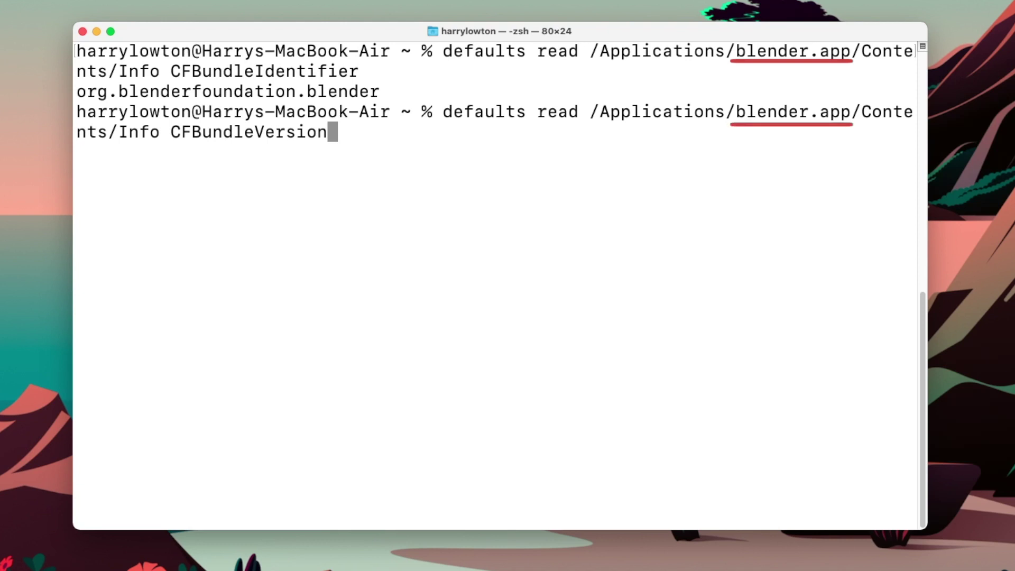
Run the defaults read query, returning Blender's CFBundleVersion 3.0.1 2022-01-26.
key("Return")
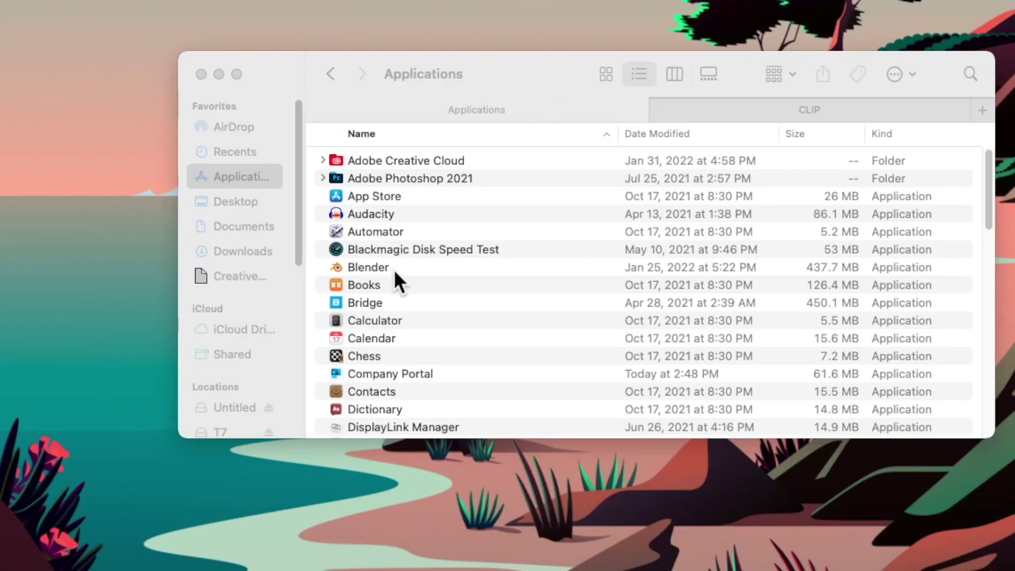
Show the Blender app's package contents and bring up Info.plist's Open With options.
left_click(367, 264)
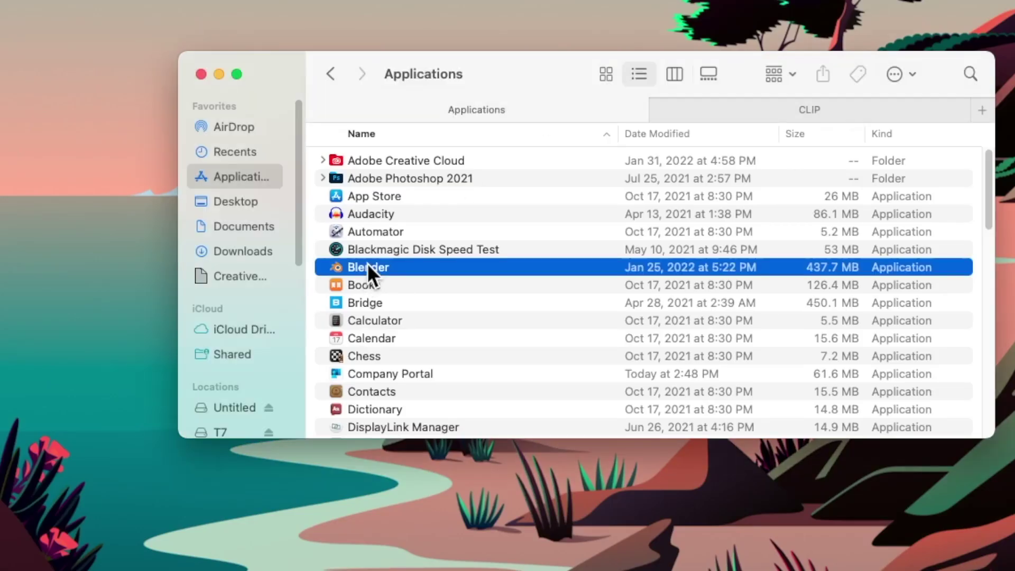
right_click(400, 266)
left_click(447, 297)
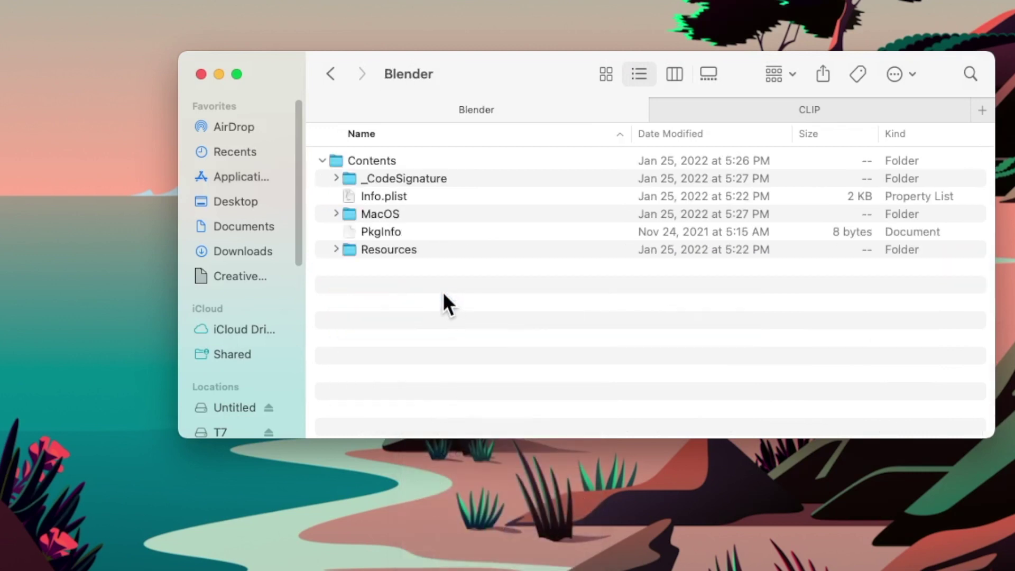
left_click(392, 193)
right_click(392, 193)
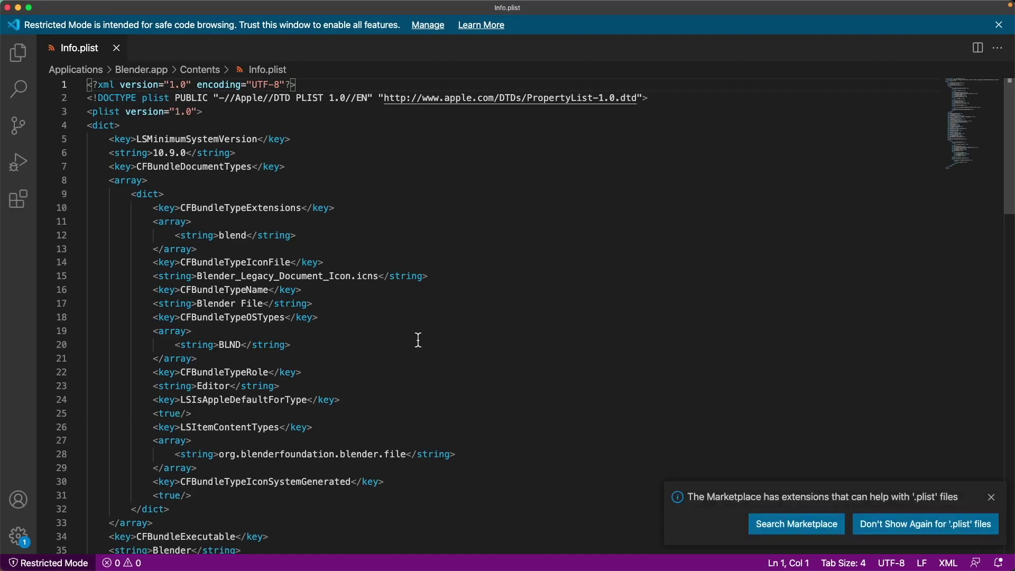
Scroll Info.plist in Visual Studio Code to CFBundleIdentifier and CFBundleVersion 3.0.1 2022-01-26.
scroll(418, 340, "down", 4)
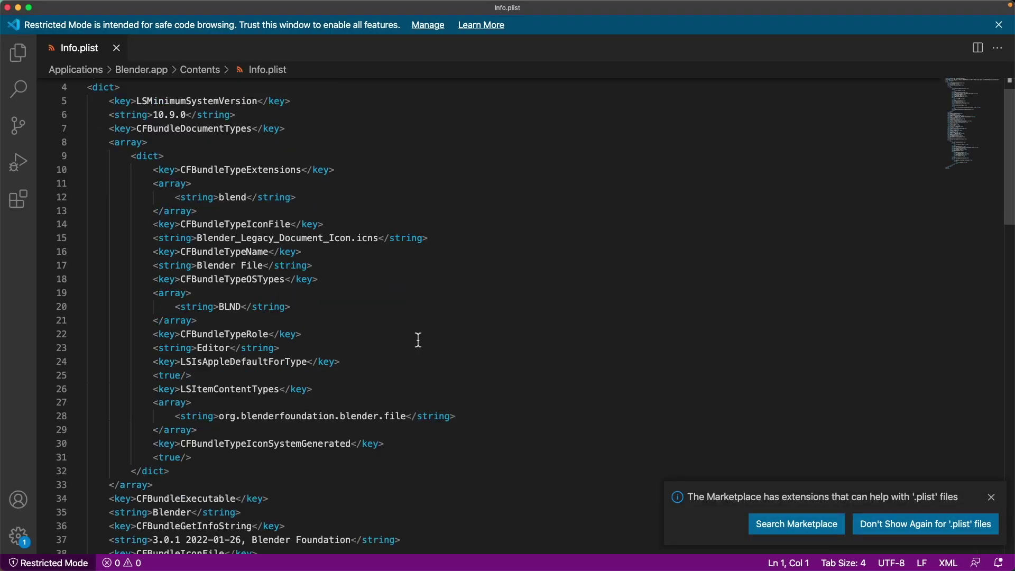
scroll(418, 340, "down", 4)
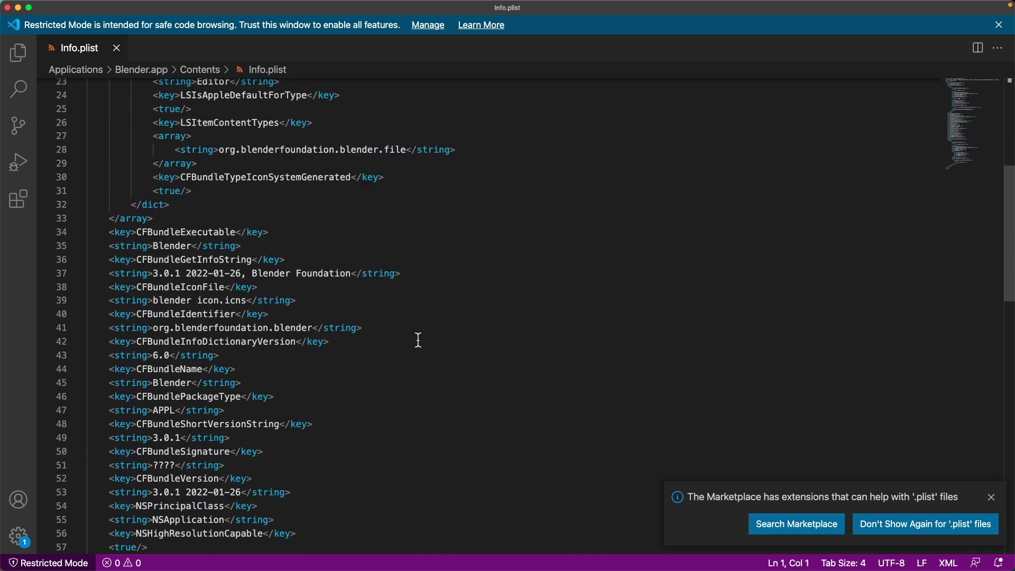
scroll(419, 340, "down", 1)
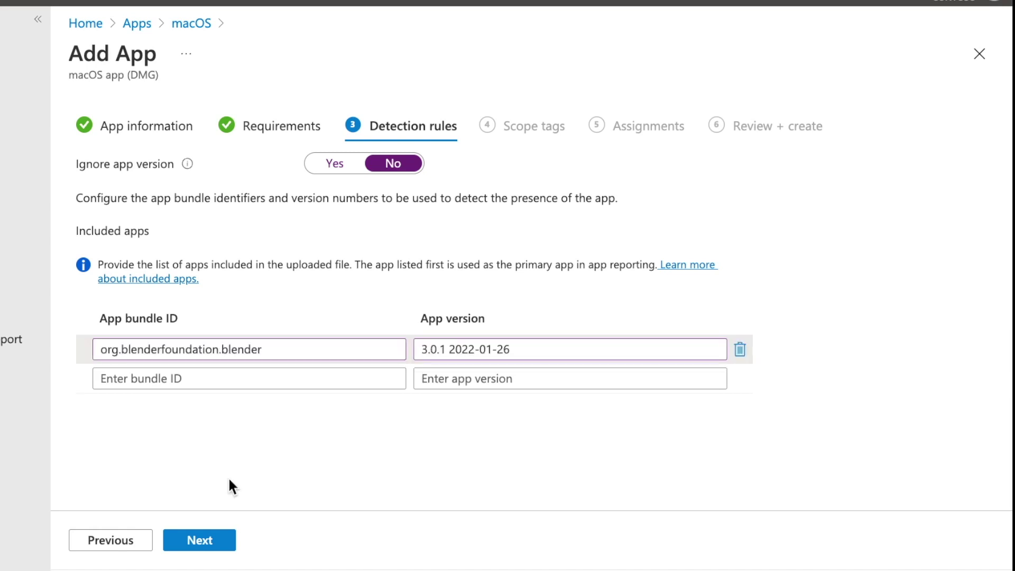
Pass detection rules and scope tags, then start adding a group under Required.
left_click(213, 537)
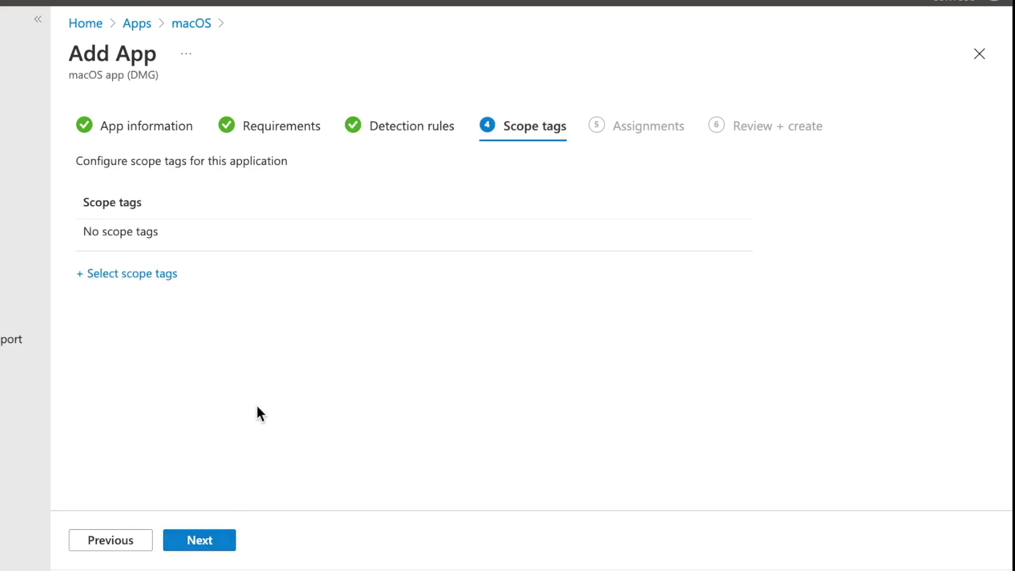
left_click(200, 543)
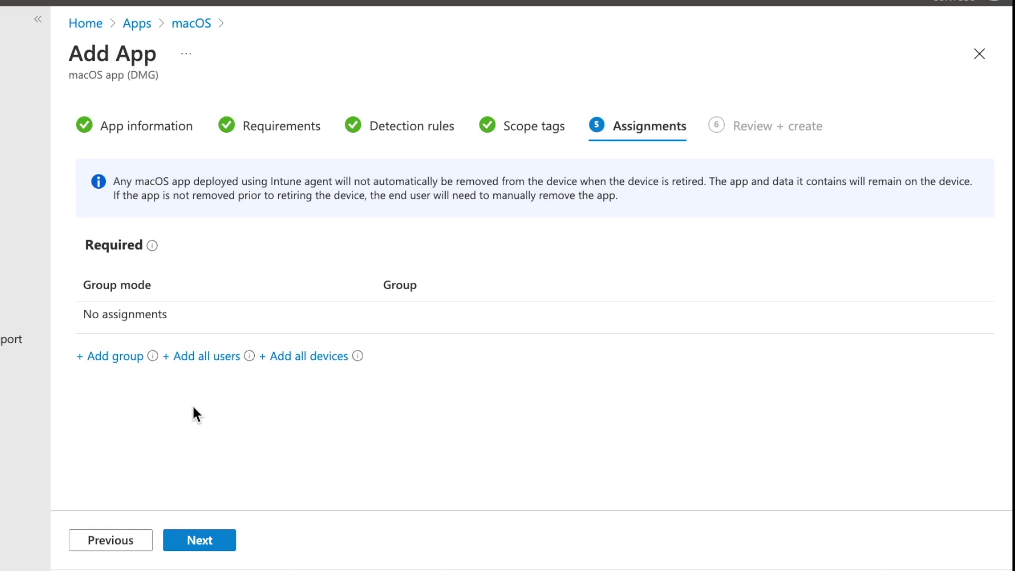
left_click(117, 358)
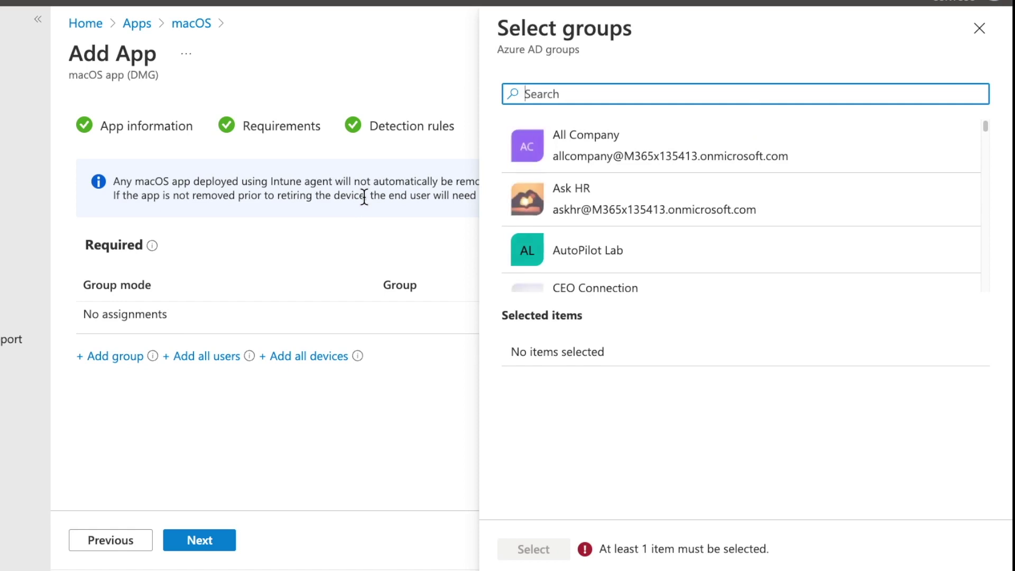
Assign the Intune - Required Applications group as required and proceed to Review + create.
type("intune")
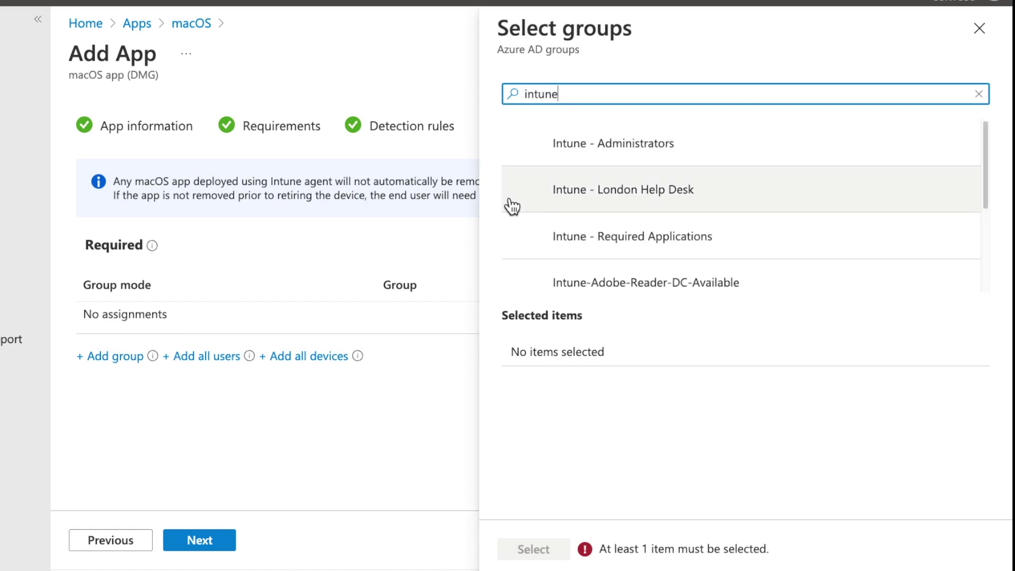
left_click(577, 233)
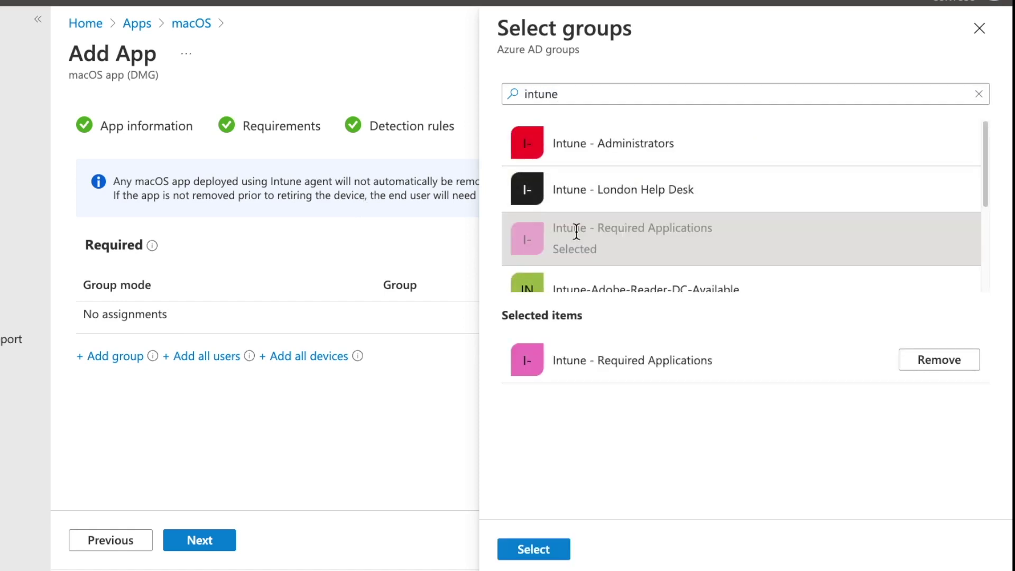
left_click(521, 550)
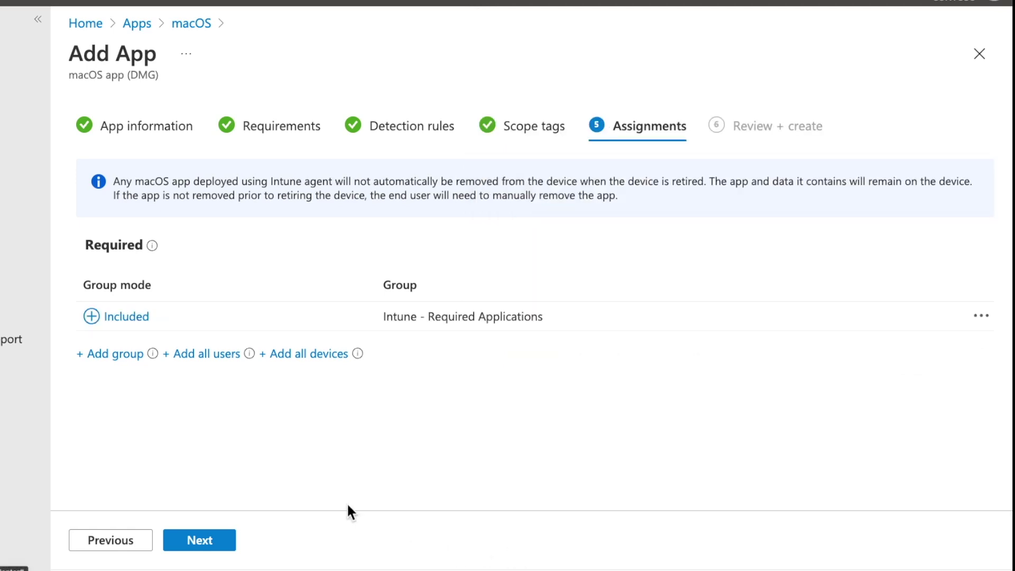
left_click(205, 547)
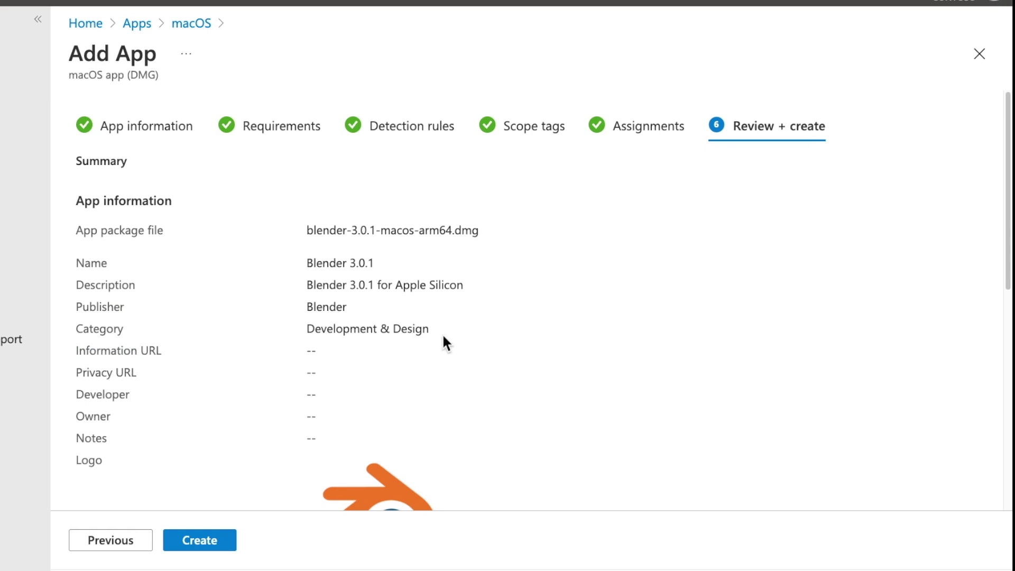
Review the Blender 3.0.1 app summary and create the app so its DMG package uploads.
scroll(442, 333, "down", 4)
scroll(442, 334, "down", 5)
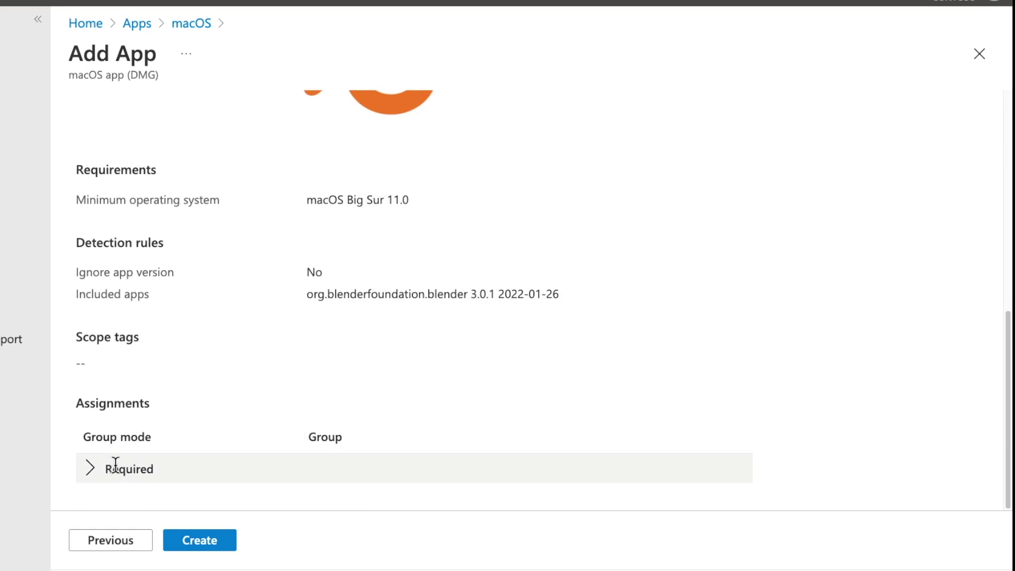
left_click(191, 538)
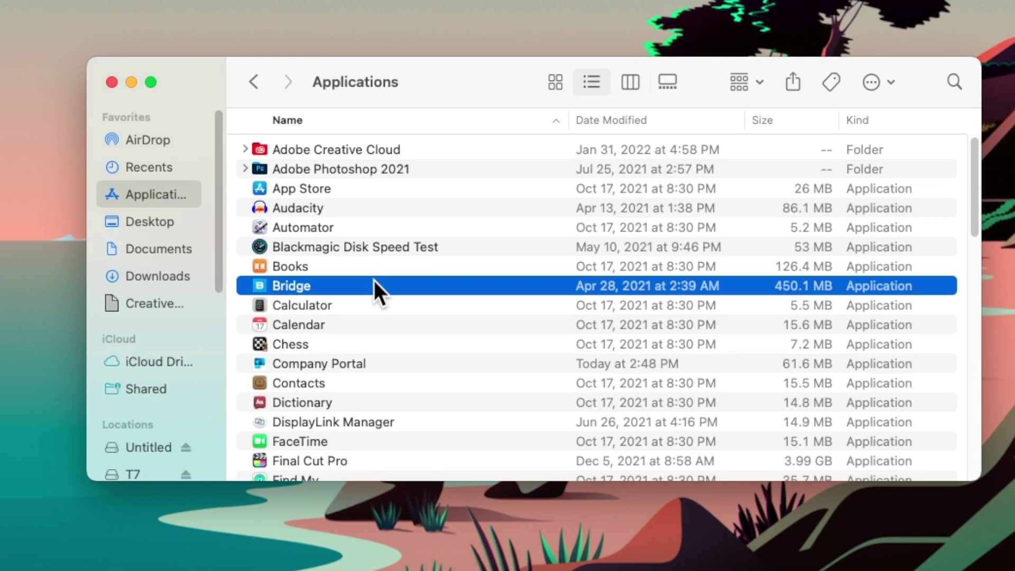
Launch Blender from the Finder Applications folder, maximize its window, then close it.
left_click(405, 310)
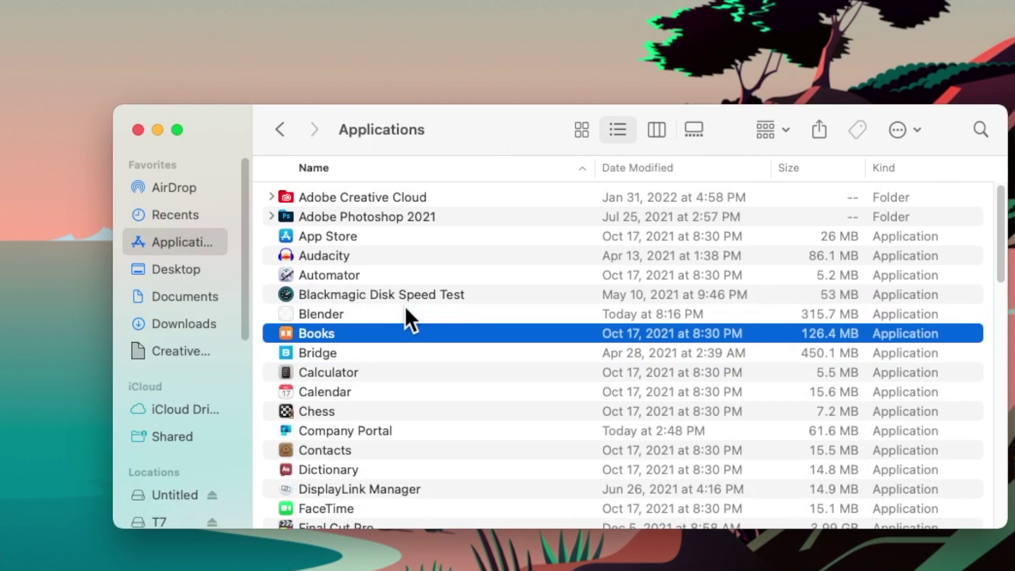
left_click(349, 316)
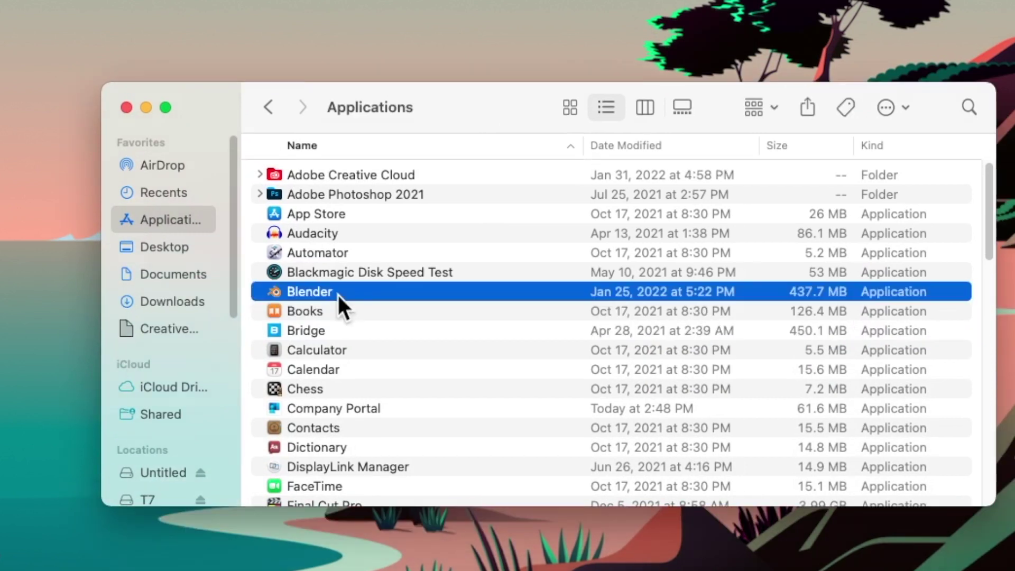
double_click(338, 294)
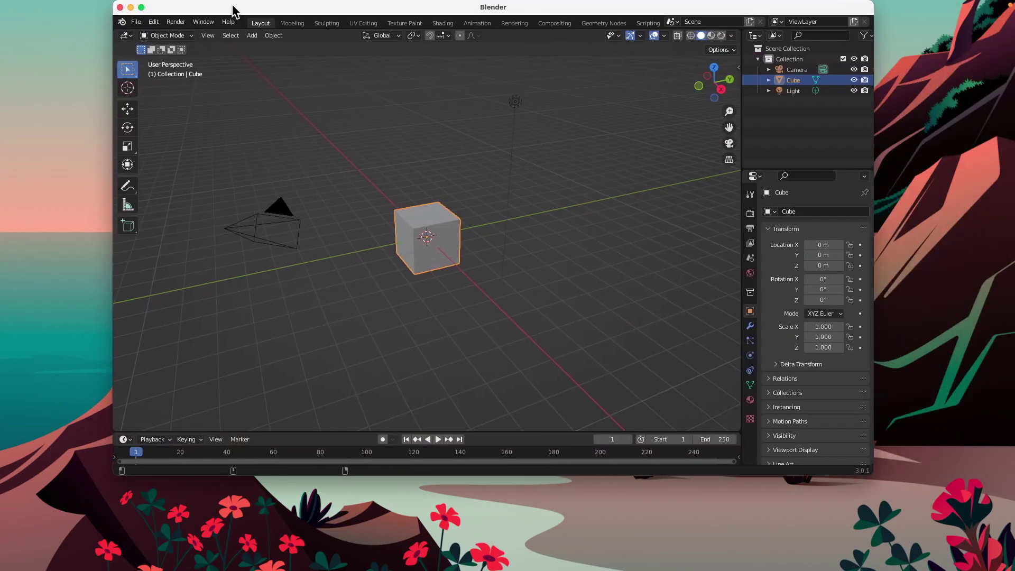
double_click(236, 11)
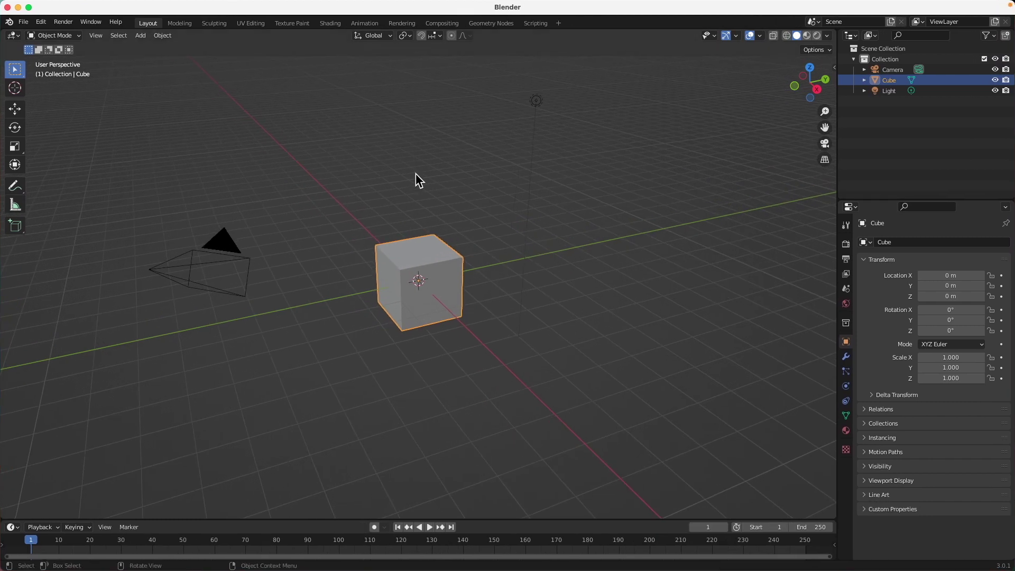
left_click(7, 7)
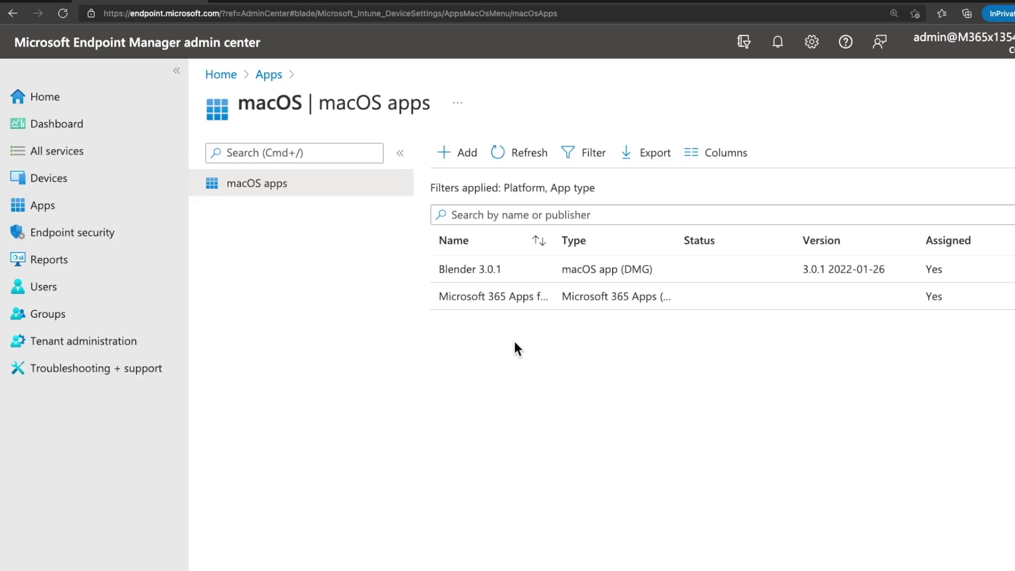
Open Blender 3.0.1's overview, check its device and user install charts, then open Device install status.
left_click(494, 274)
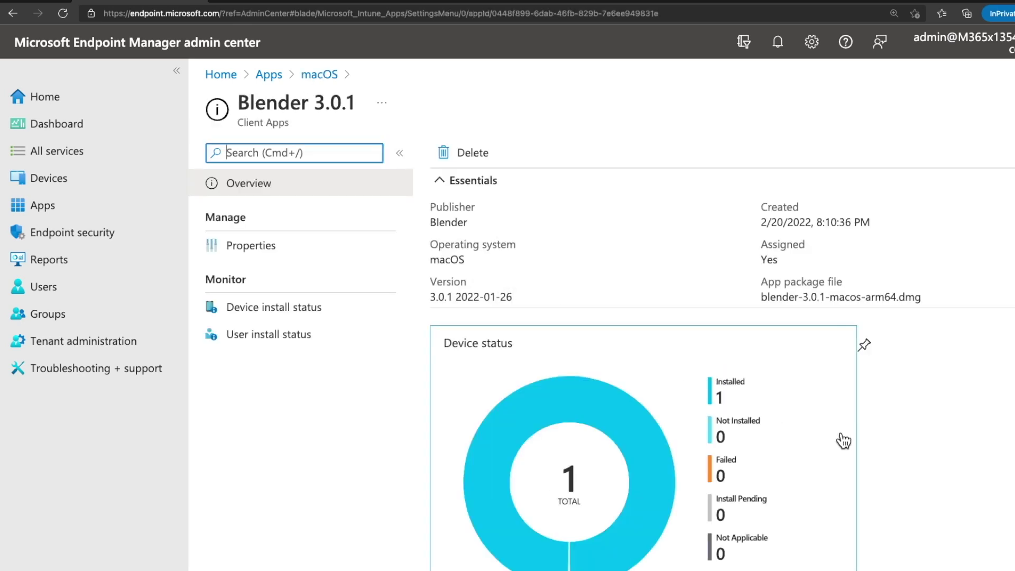
scroll(844, 441, "down", 2)
scroll(845, 441, "down", 5)
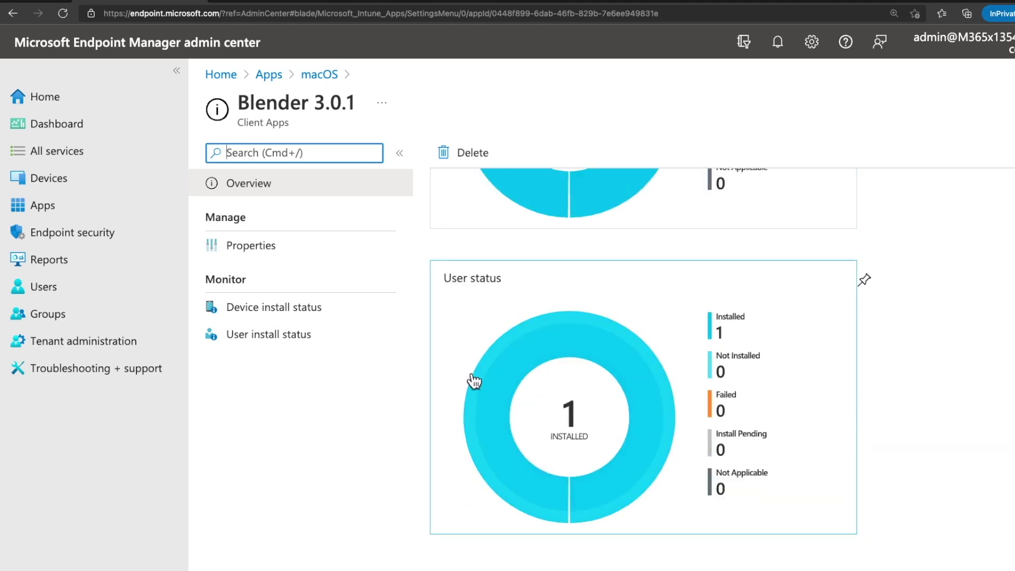
left_click(323, 311)
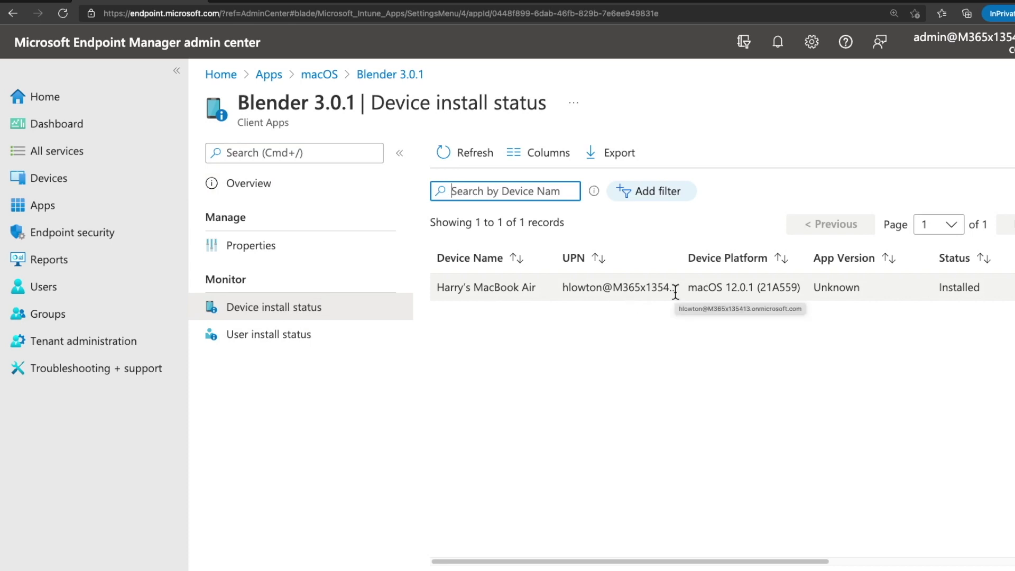
Show Blender 3.0.1's User install status, listing one user with 1 install and 0 failures.
left_click(317, 341)
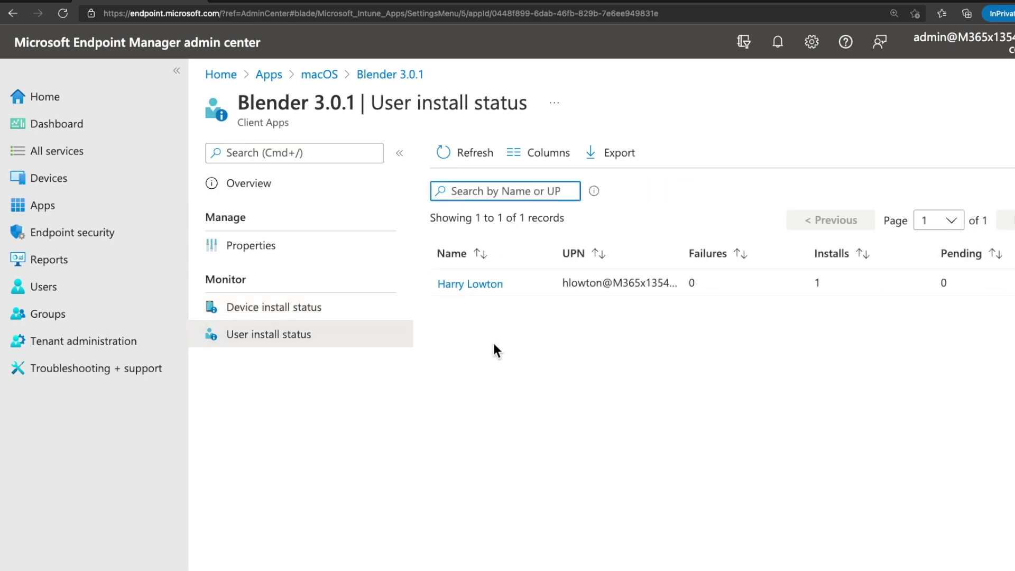